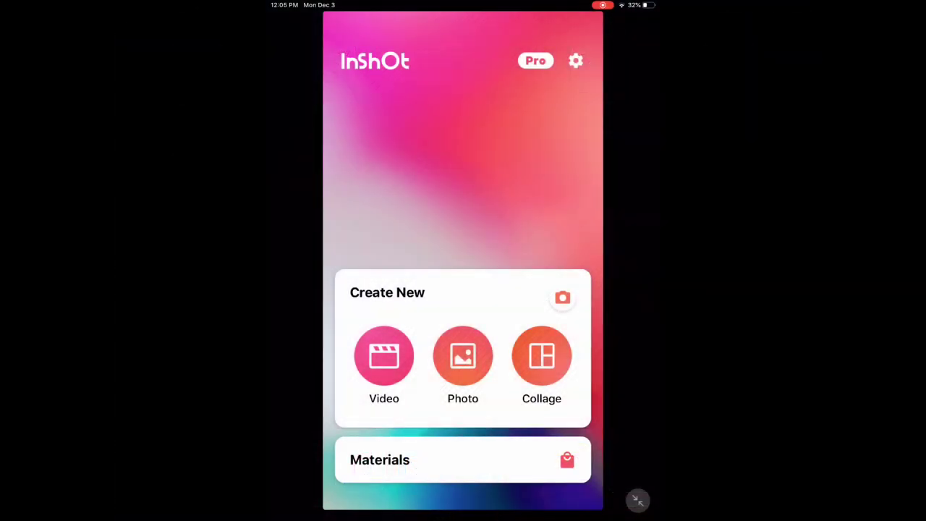
Step: Start a new video project from the 4:54 restaurant clip
{"action": "left_click", "coordinate": [384, 355]}
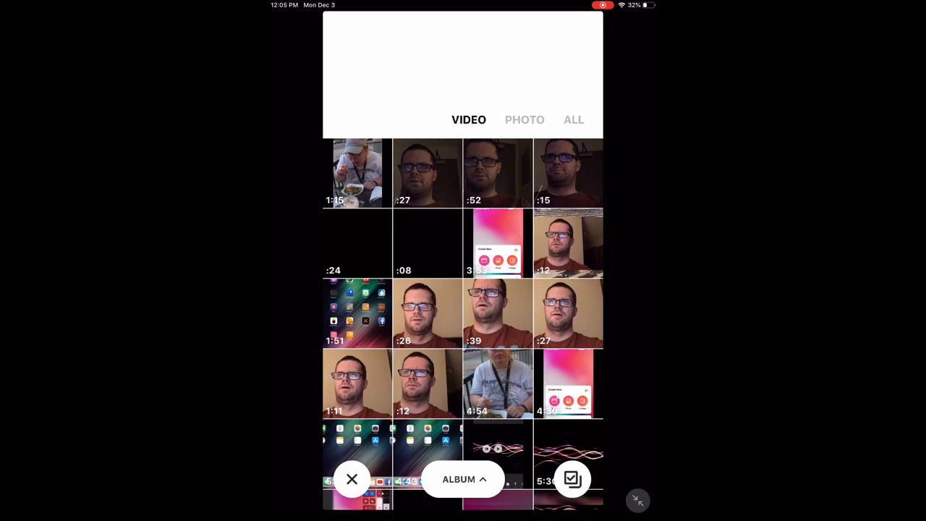
{"action": "left_click", "coordinate": [498, 384]}
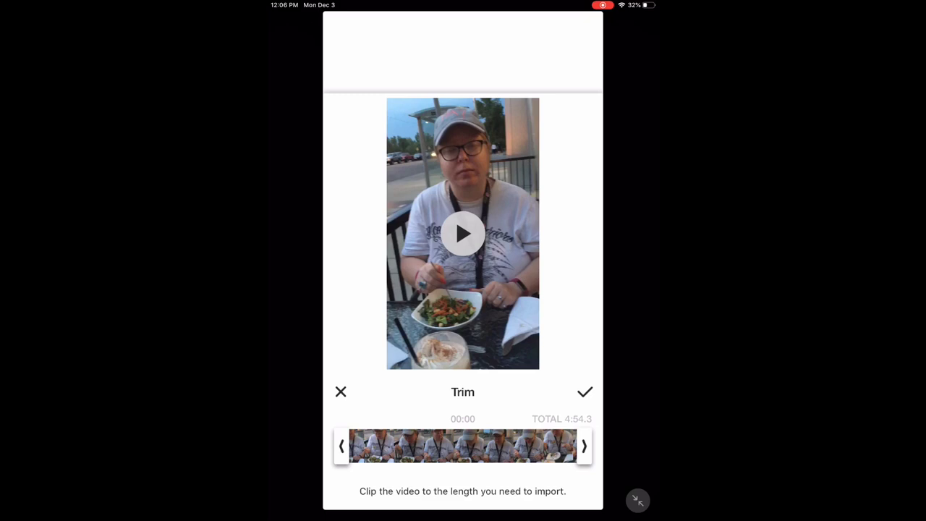
Step: Preview the restaurant clip and drag its right trim handle left to cut the end
{"action": "left_click", "coordinate": [463, 233]}
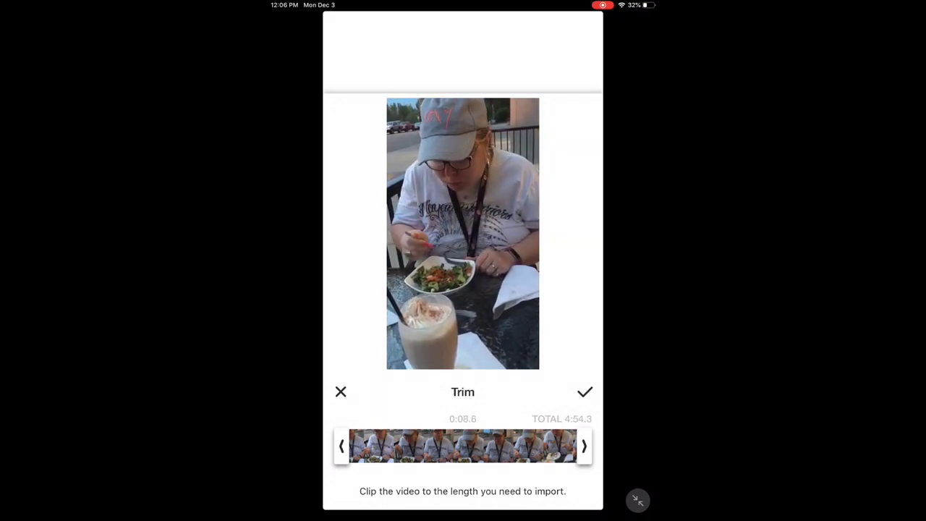
{"action": "left_click", "coordinate": [463, 233]}
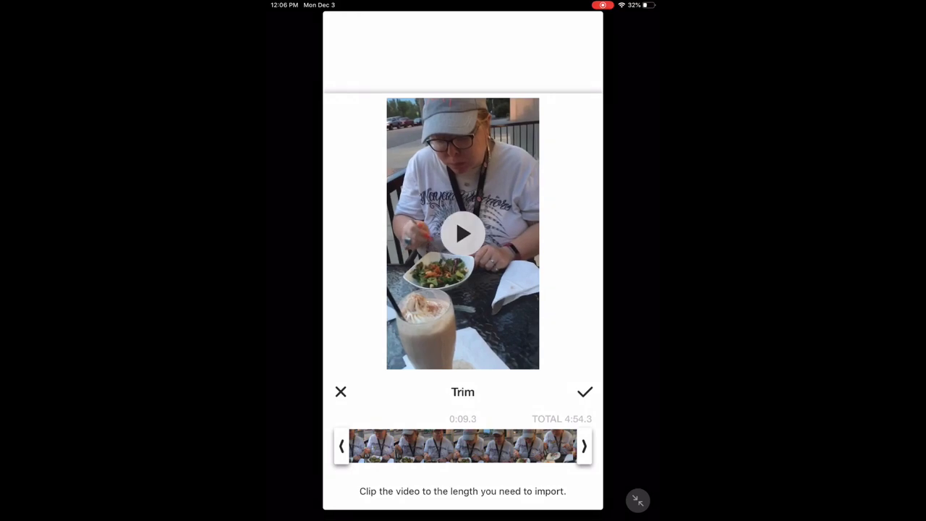
{"action": "mouse_move", "coordinate": [584, 446]}
{"action": "left_mouse_down"}
{"action": "mouse_move", "coordinate": [361, 446]}
{"action": "mouse_move", "coordinate": [425, 446]}
{"action": "mouse_move", "coordinate": [391, 446]}
{"action": "left_mouse_up"}
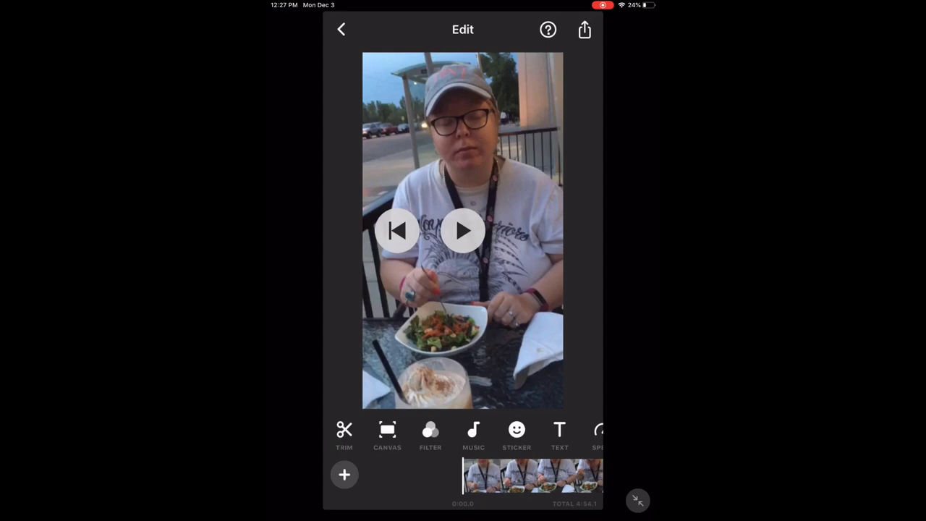
Step: Play back the 1:00.6 clip in the editor, pausing about six seconds in
{"action": "left_click", "coordinate": [463, 231]}
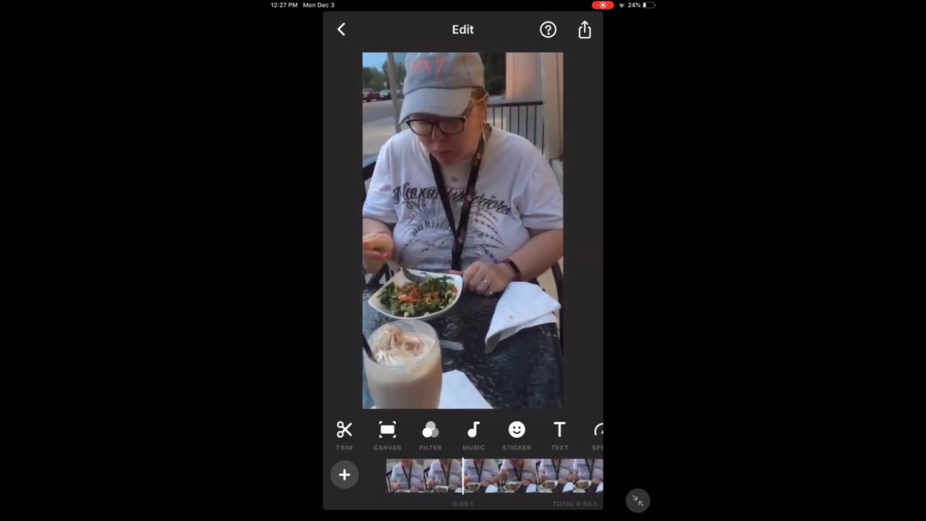
{"action": "left_click", "coordinate": [463, 230]}
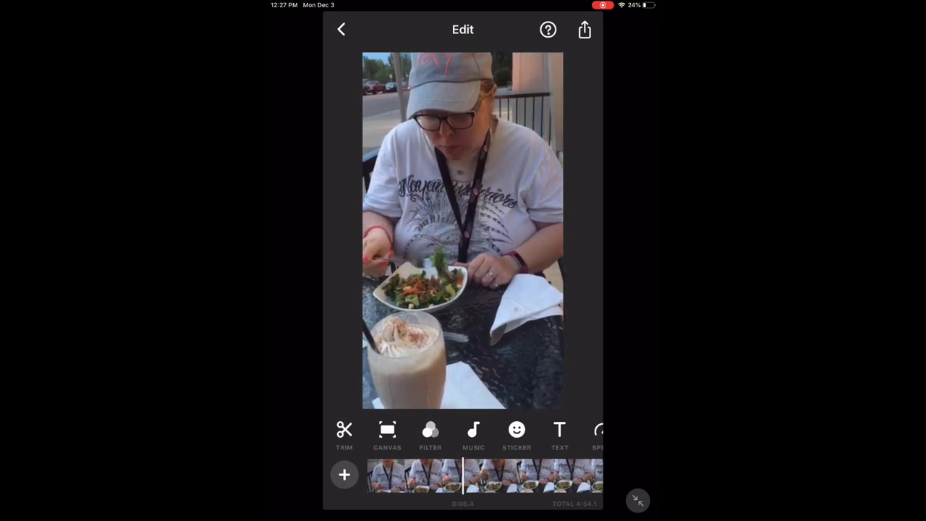
{"action": "left_click", "coordinate": [463, 230]}
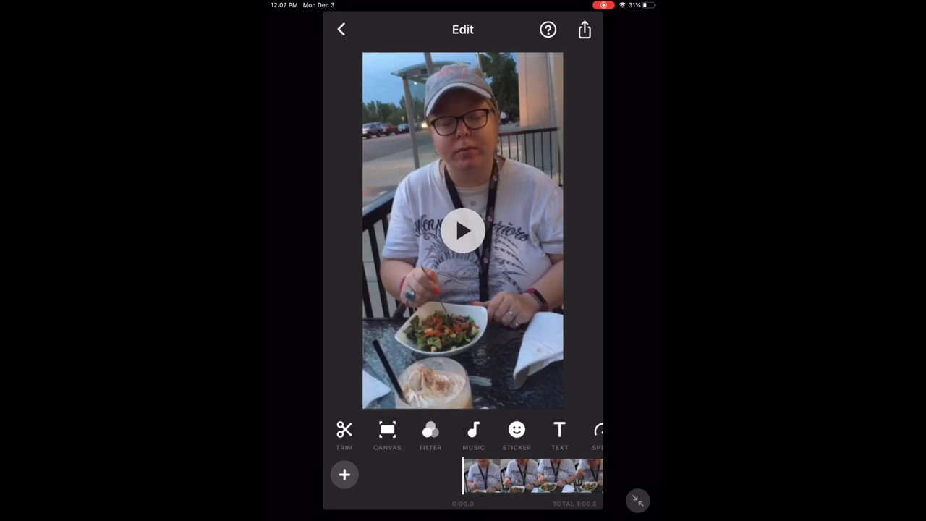
{"action": "left_click", "coordinate": [463, 231]}
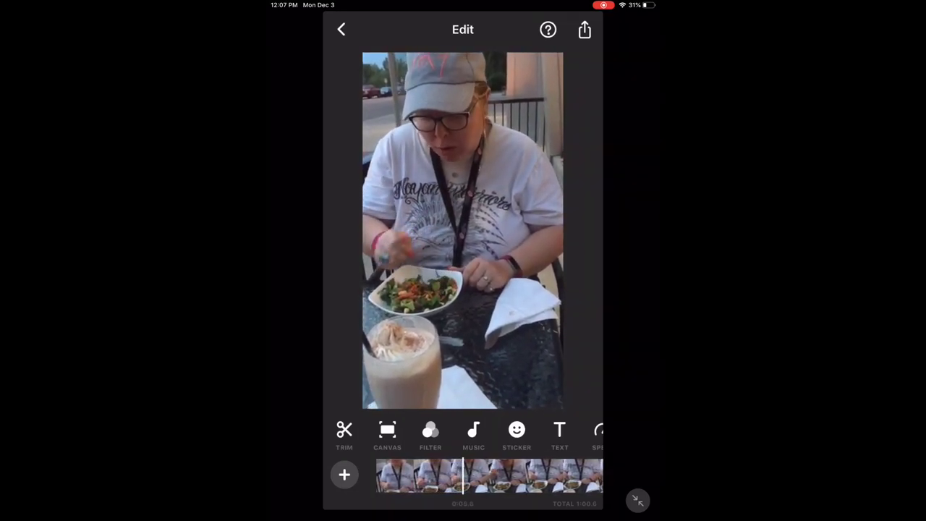
{"action": "left_click", "coordinate": [463, 231]}
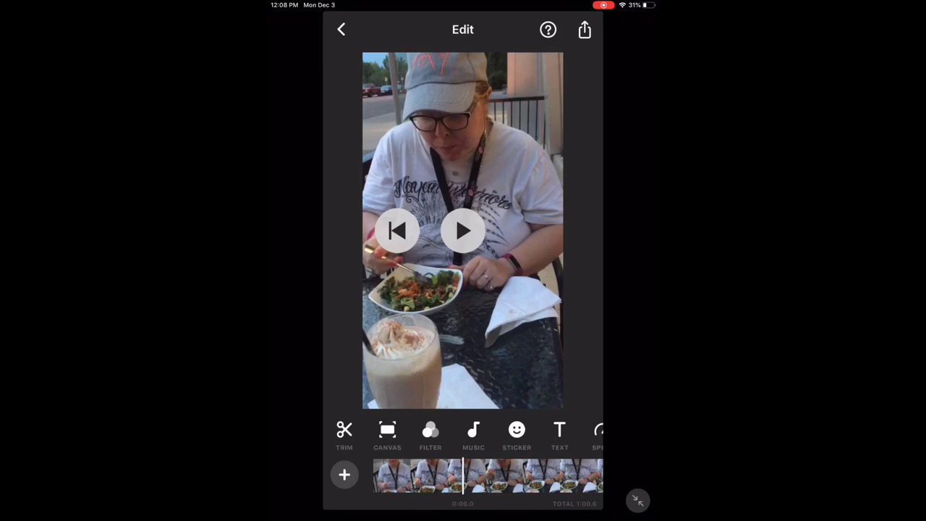
Step: Set the restaurant clip's volume from 100% to 0%
{"action": "left_click", "coordinate": [492, 475]}
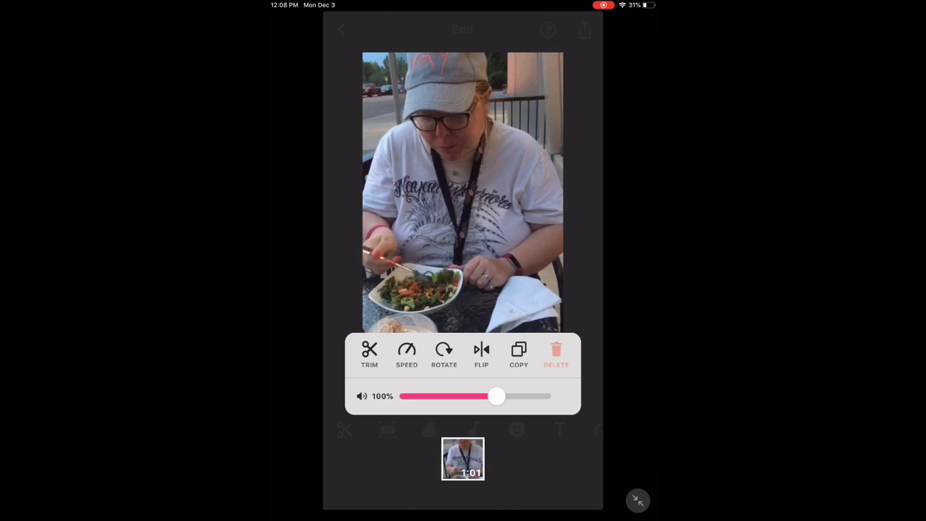
{"action": "left_click_drag", "start_coordinate": [498, 395], "coordinate": [407, 395]}
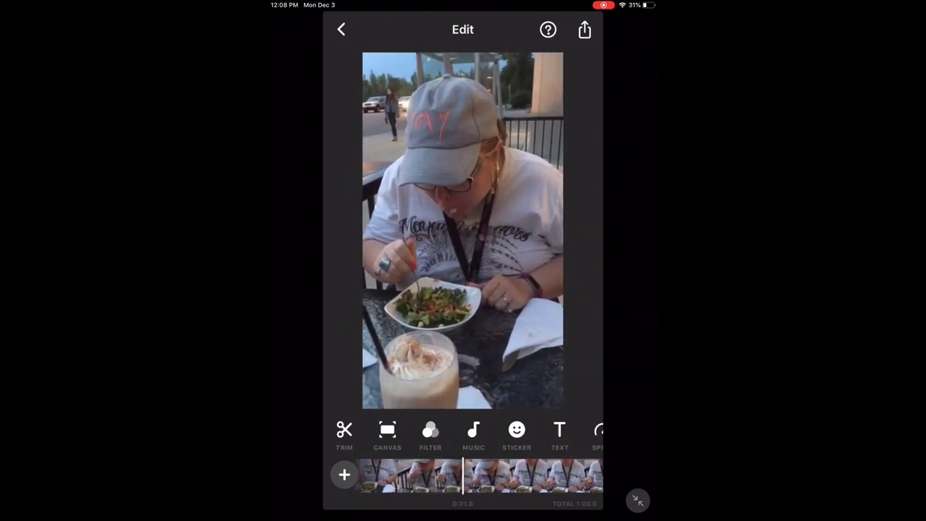
Step: Export the muted one-minute video with Save to the device
{"action": "left_click", "coordinate": [585, 29]}
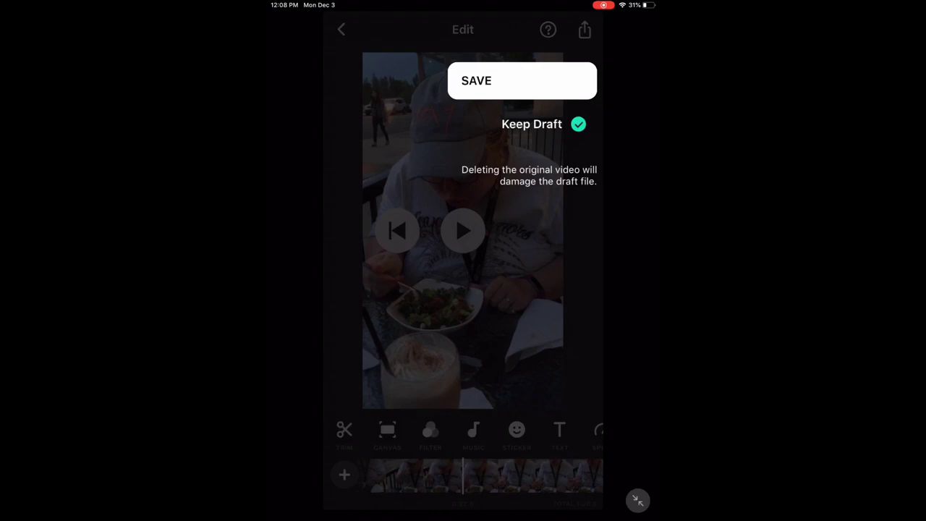
{"action": "left_click", "coordinate": [521, 80]}
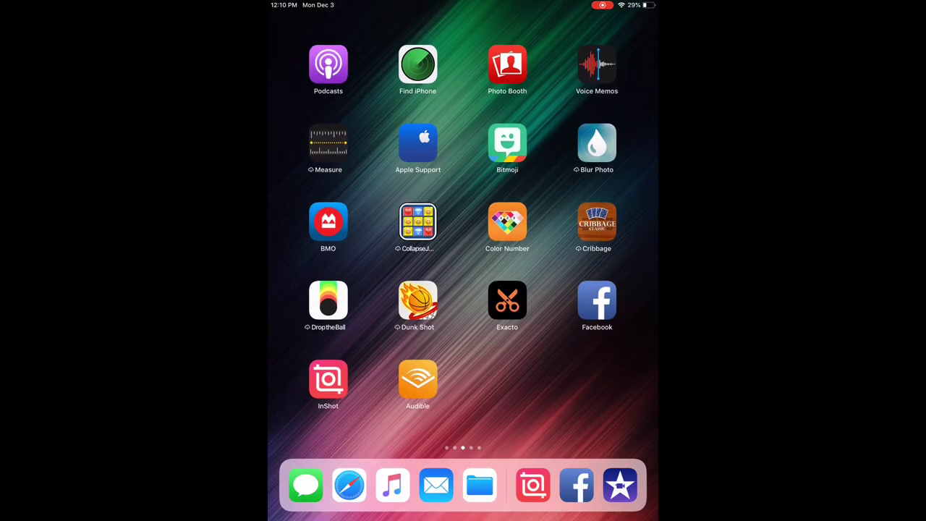
Step: Open Photos from the home screen and scroll to the end of Camera Roll
{"action": "left_click_drag", "start_coordinate": [362, 290], "coordinate": [579, 289]}
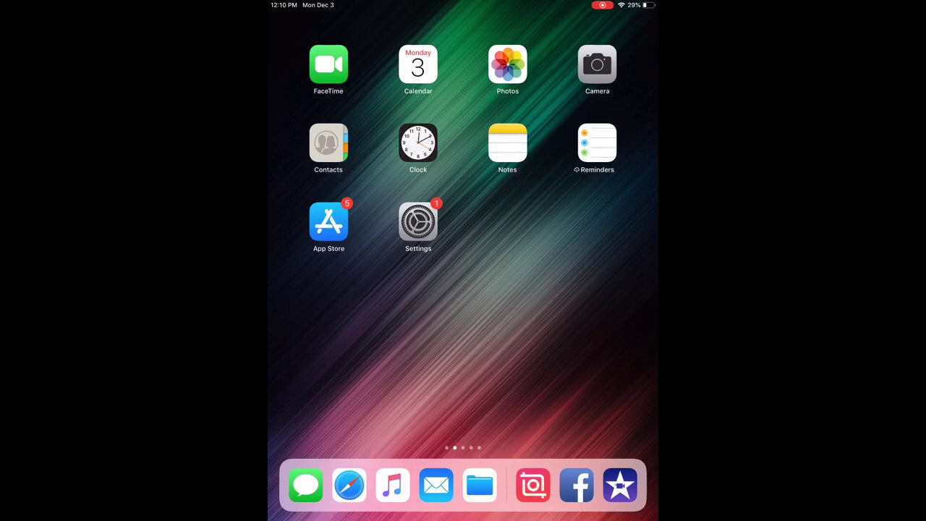
{"action": "left_click", "coordinate": [507, 64]}
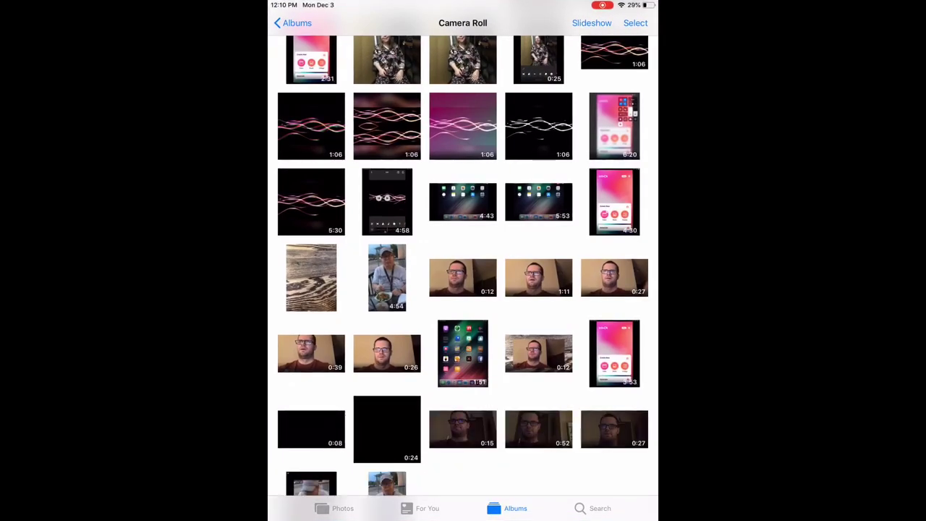
{"action": "scroll", "coordinate": [463, 289], "scroll_direction": "down", "scroll_amount": 2}
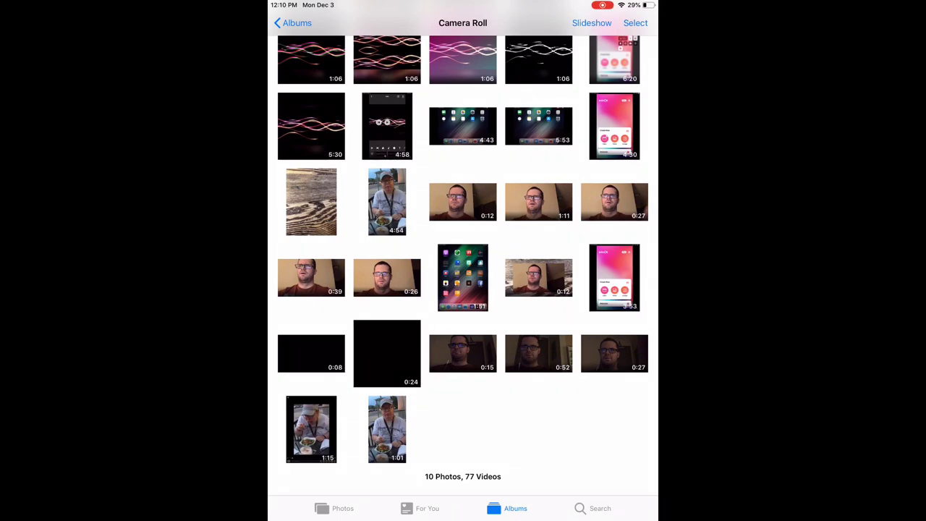
Step: Open the saved 1:01 restaurant video in Photos
{"action": "left_click", "coordinate": [387, 429]}
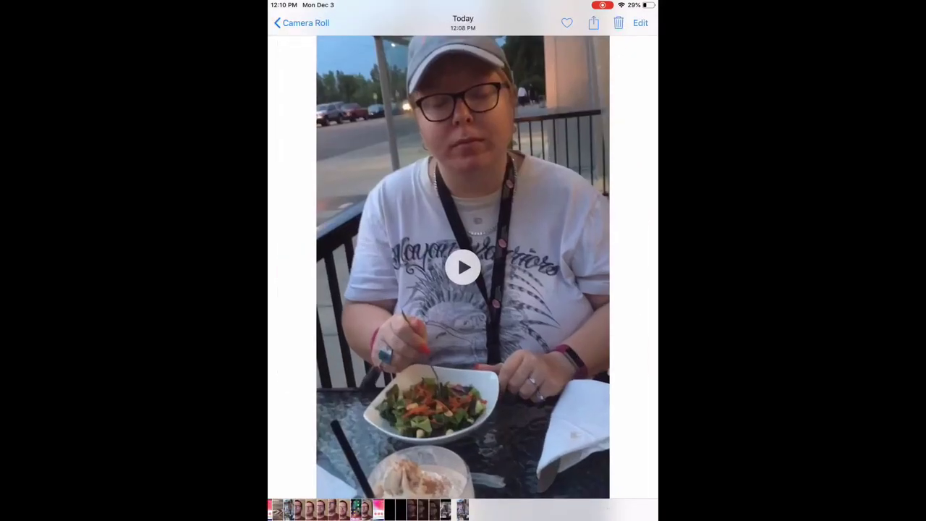